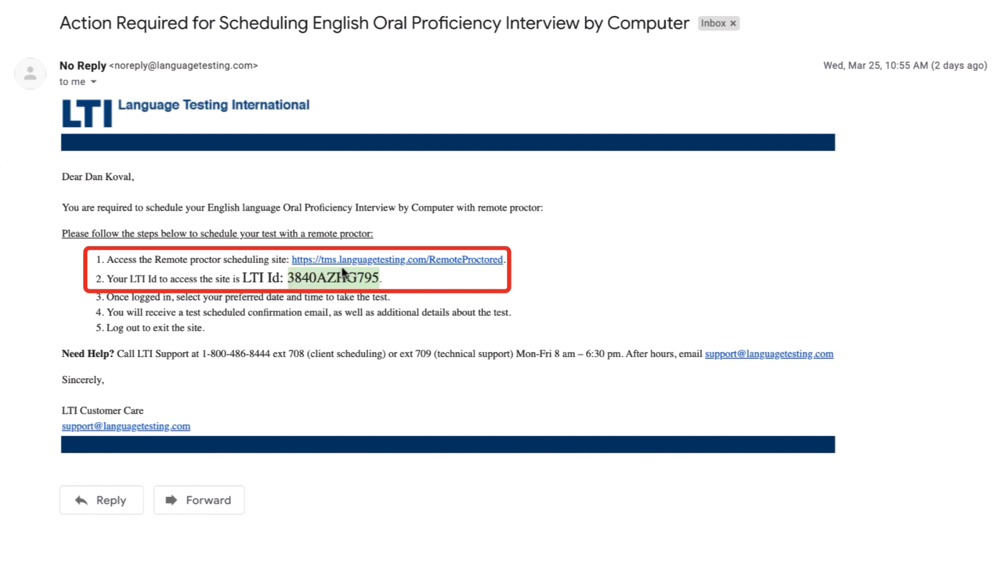
Log into the LTI site with the LTI Id and book March 27, 2020, 1:15 PM, phone 12345.
left_click(357, 261)
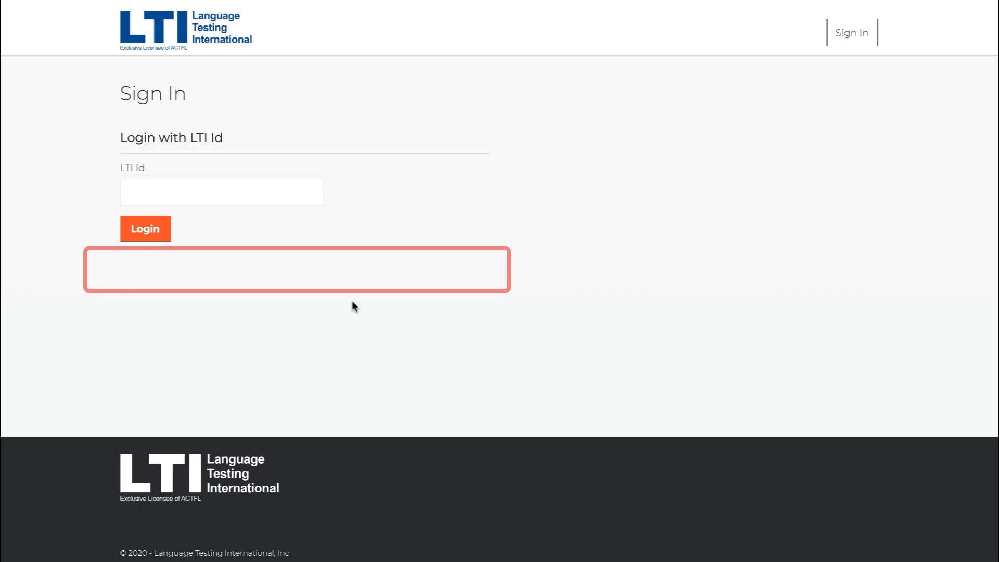
left_click(208, 200)
key("ctrl+v")
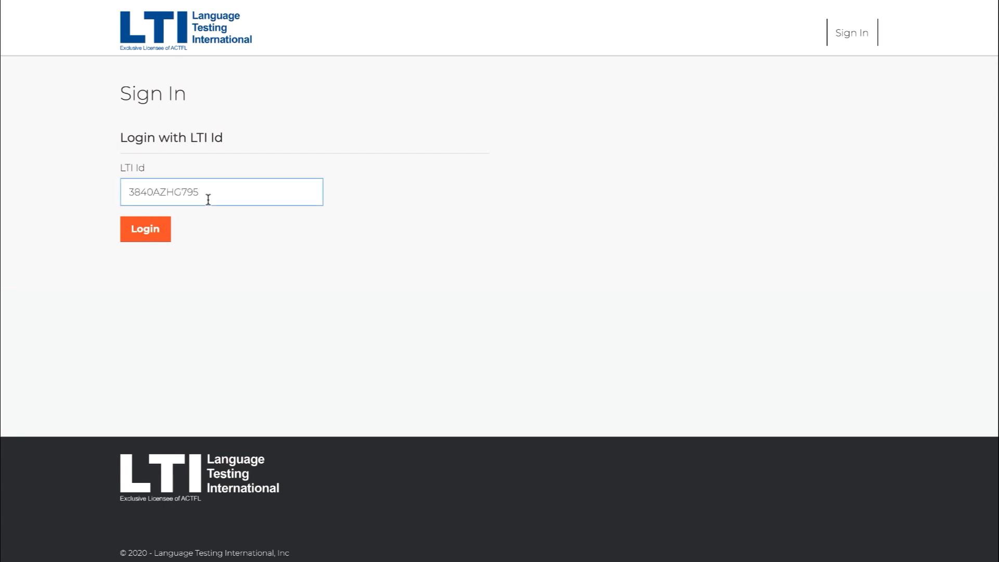
left_click(146, 232)
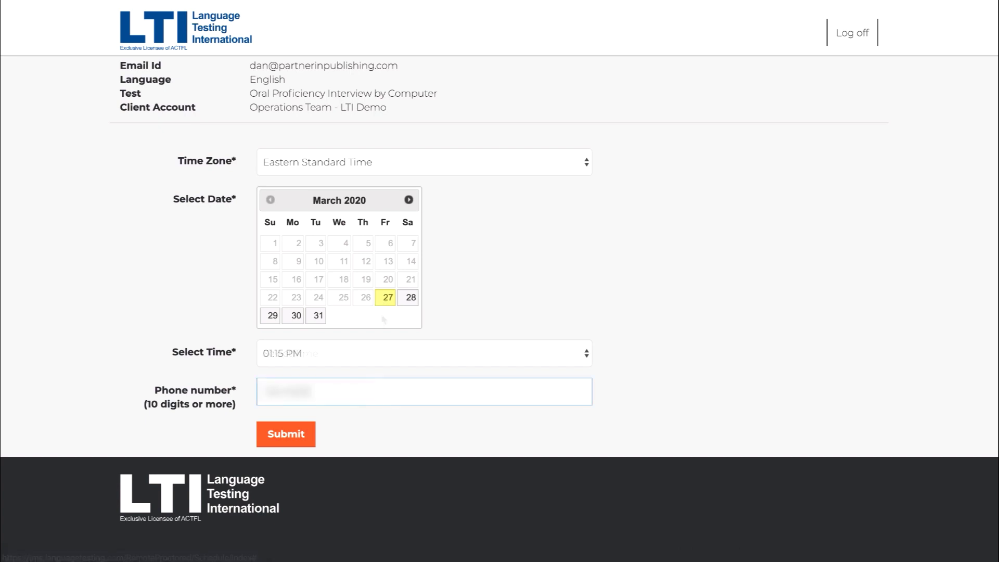
type("1234")
type("5")
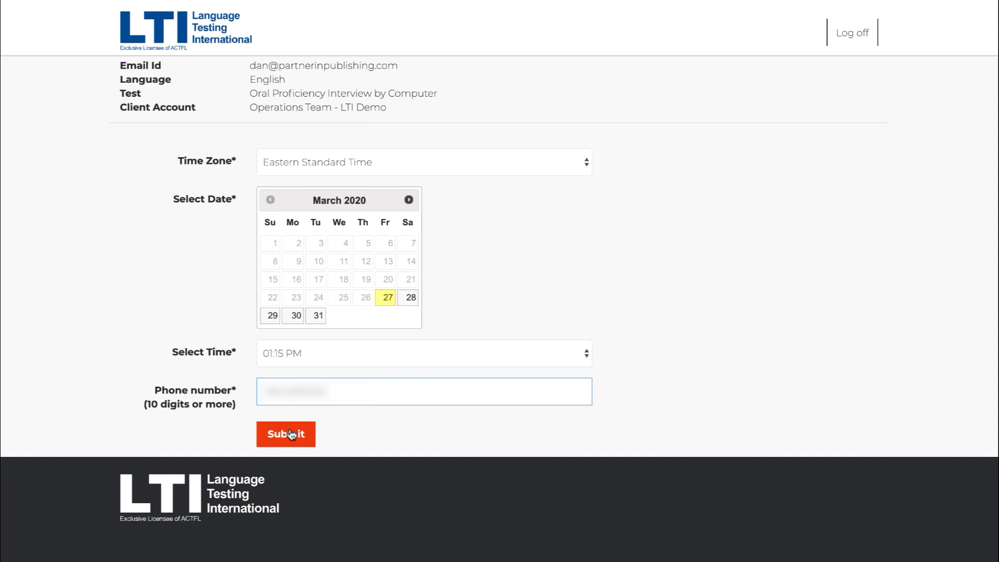
left_click(292, 435)
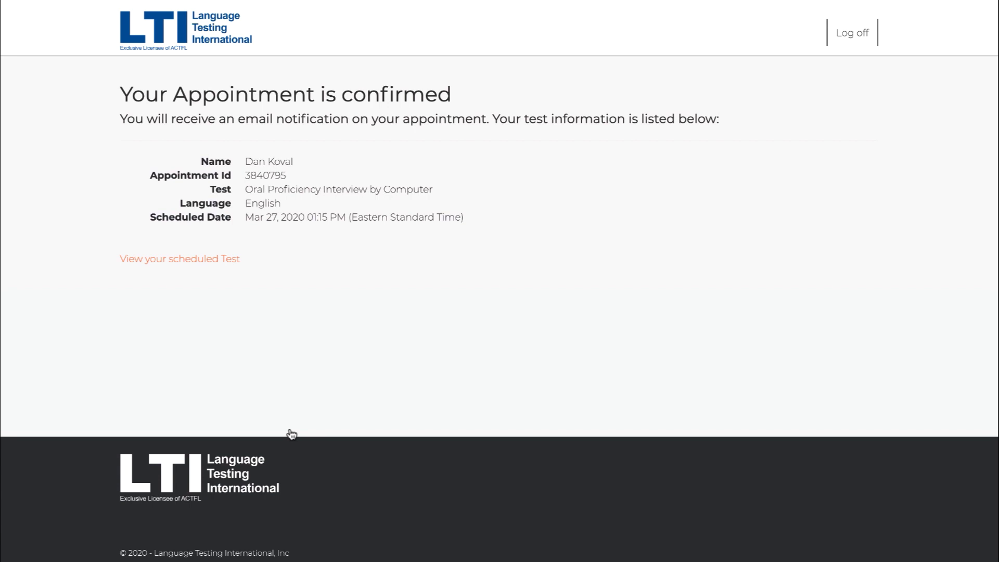
View the details of the scheduled March 27, 1:15 PM oral proficiency test.
left_click(200, 260)
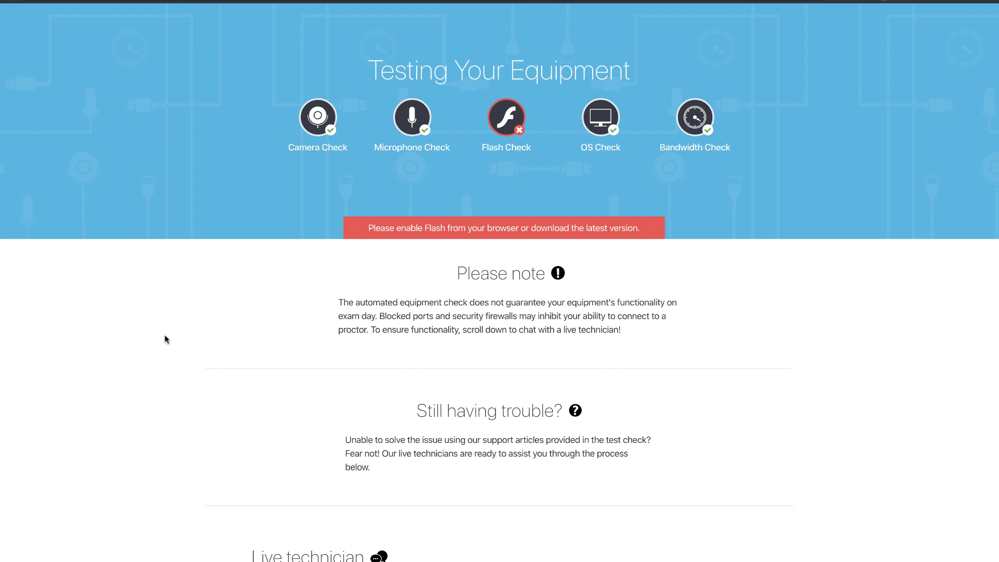
Enable Flash for the equipment check and allow it in the browser's Run Flash popup.
left_click(443, 234)
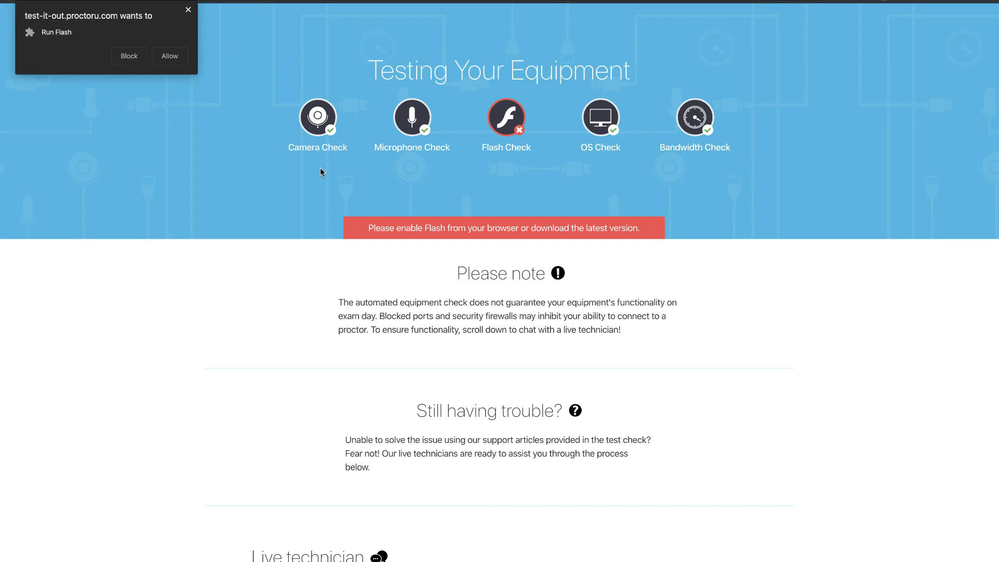
left_click(183, 54)
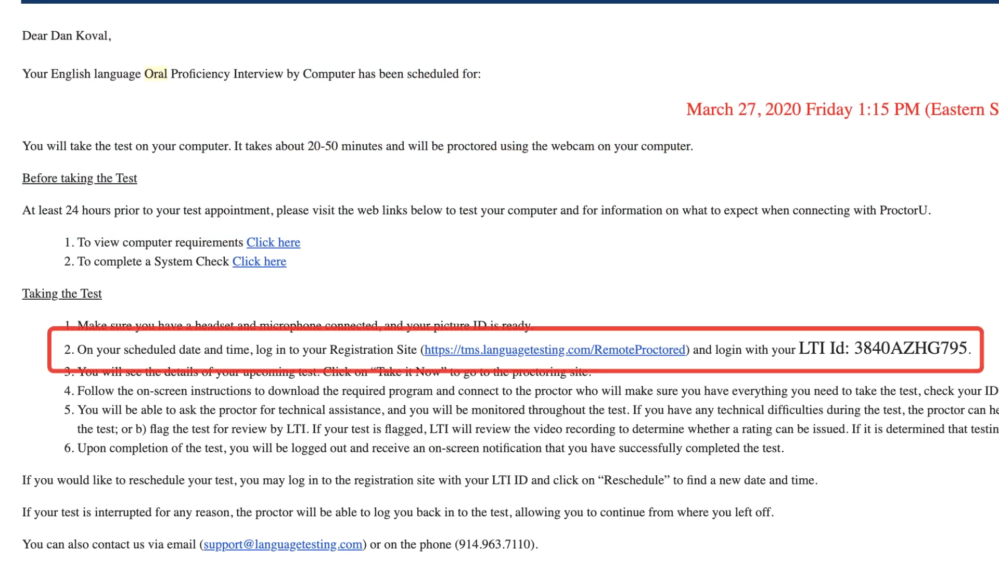
left_click_drag(967, 347, 854, 347)
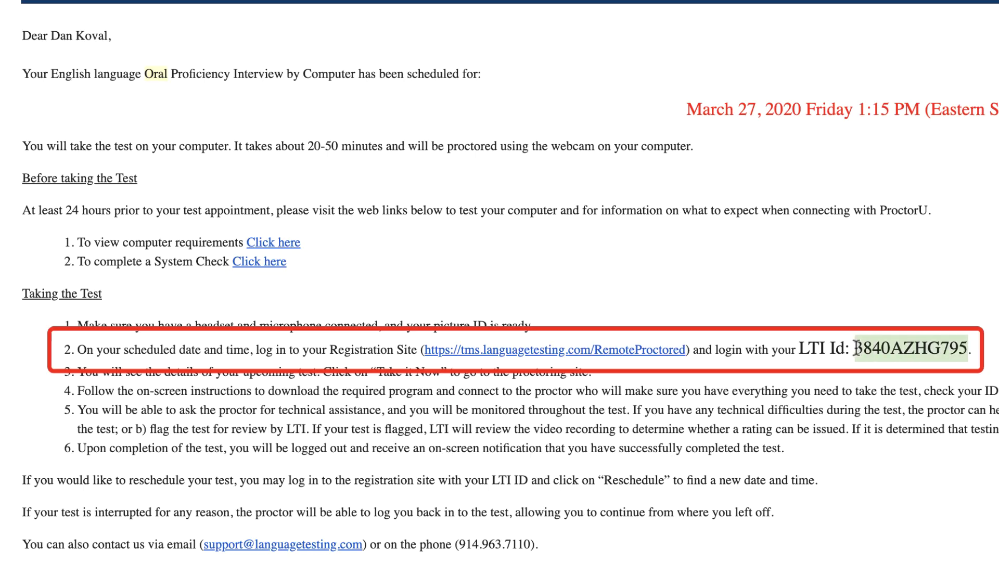
left_click(669, 353)
left_click(245, 95)
key("ctrl+v")
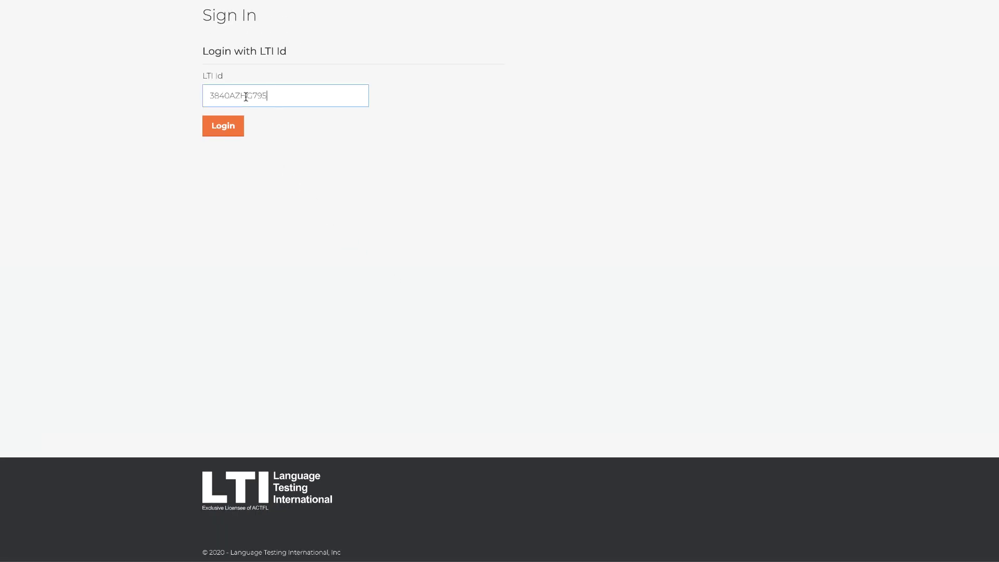
left_click(231, 125)
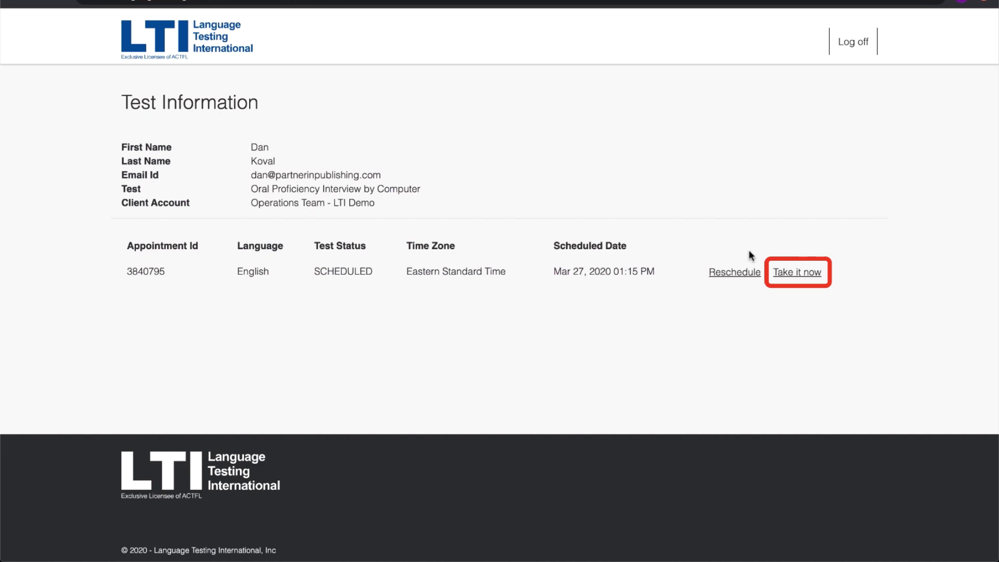
Launch the scheduled test and add the ProctorU extension to Chrome from the Web Store.
left_click(790, 274)
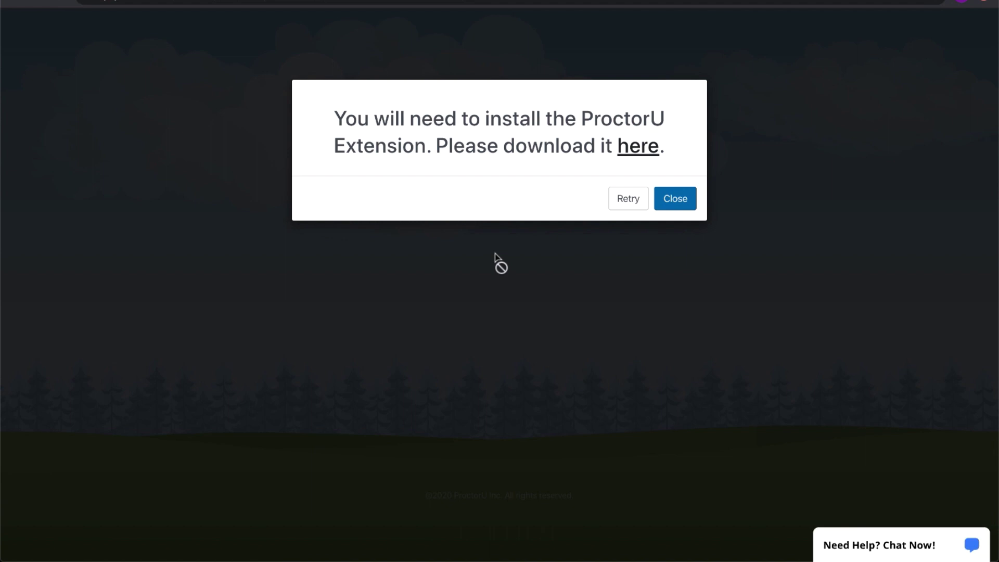
left_click(633, 151)
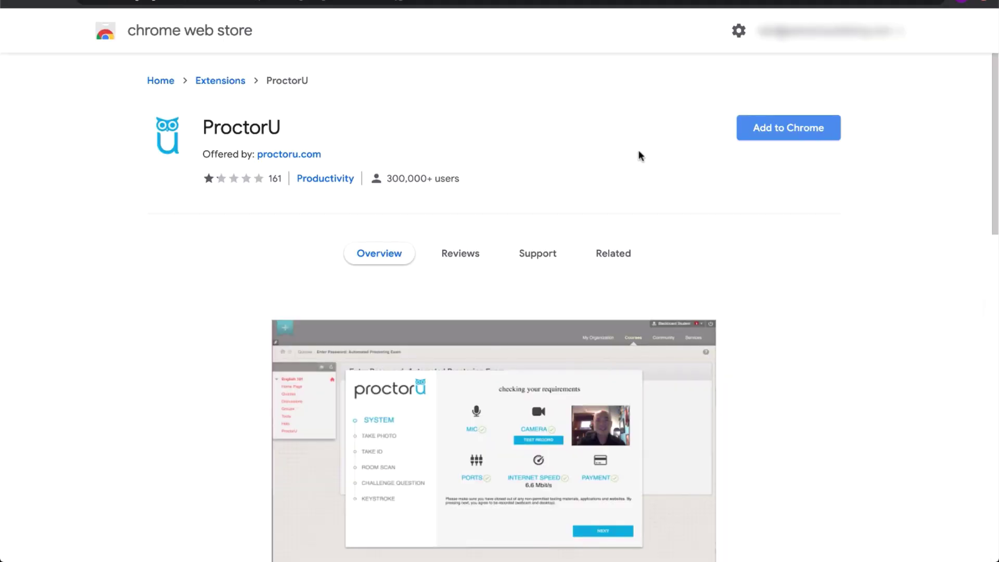
left_click(771, 138)
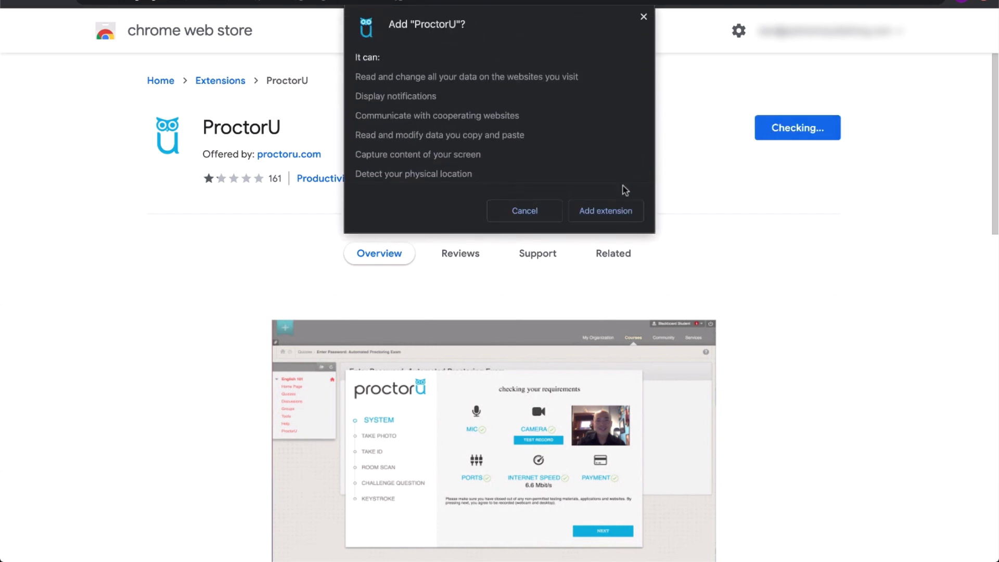
left_click(599, 211)
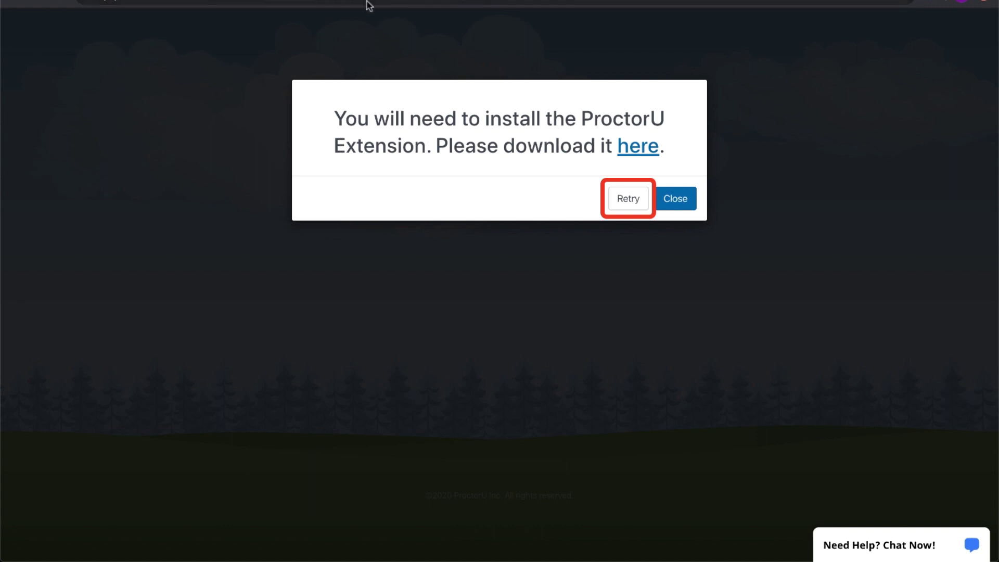
Retry the extension check and move past ProctorU's welcome, assistance and exam prep pages.
left_click(625, 202)
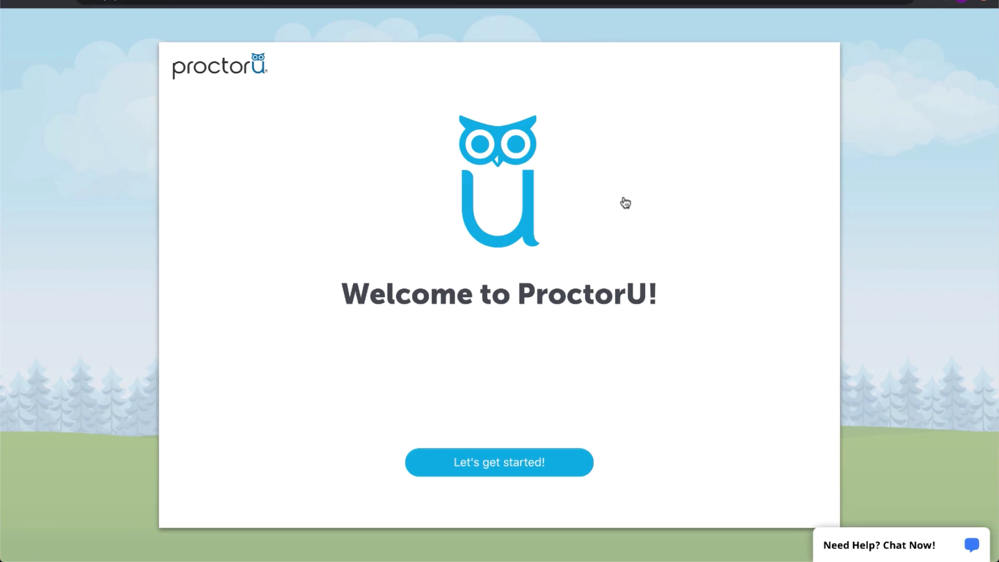
left_click(499, 460)
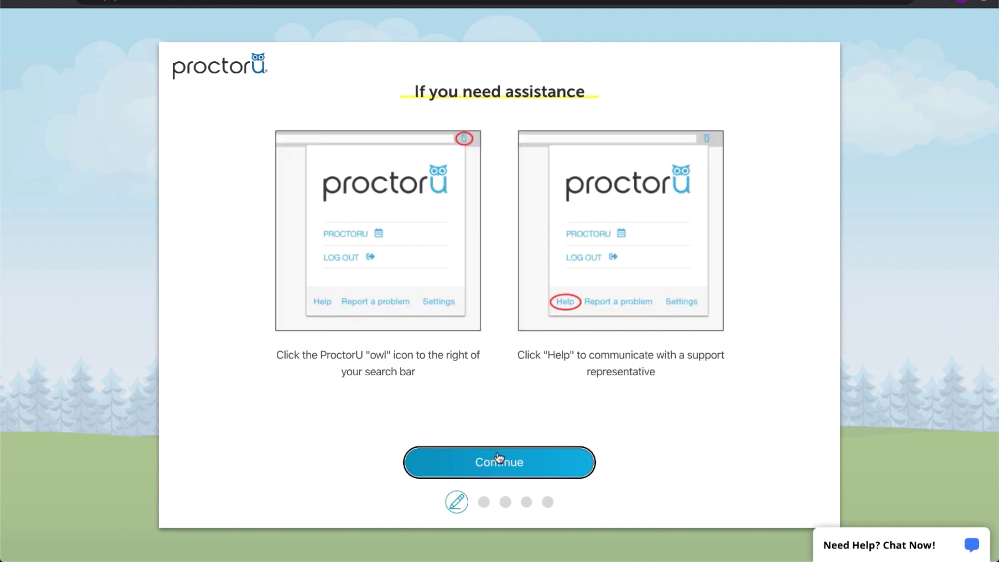
left_click(499, 458)
left_click(498, 458)
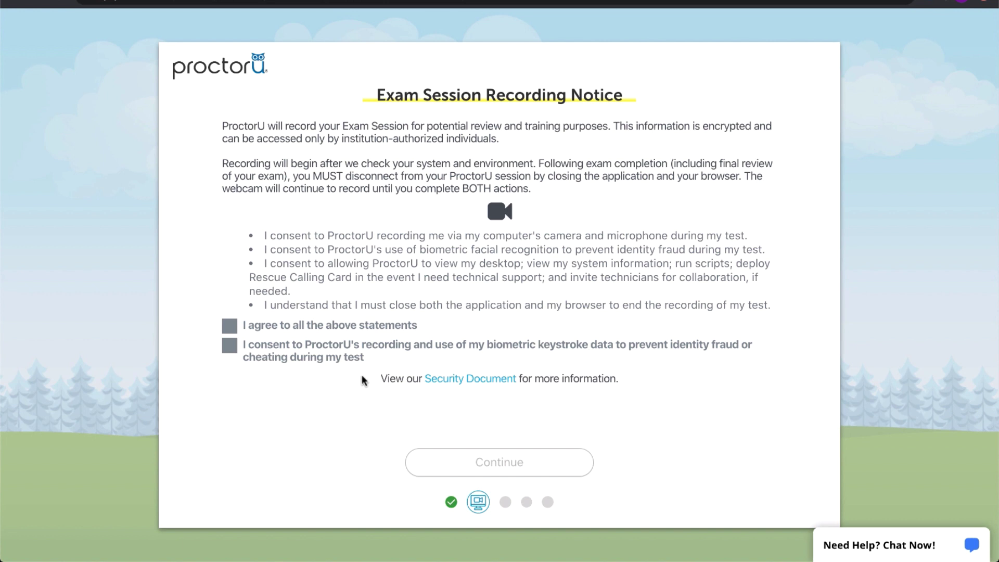
Accept the recording statements and biometric keystroke consent, then continue to the system check.
left_click(232, 326)
left_click(229, 351)
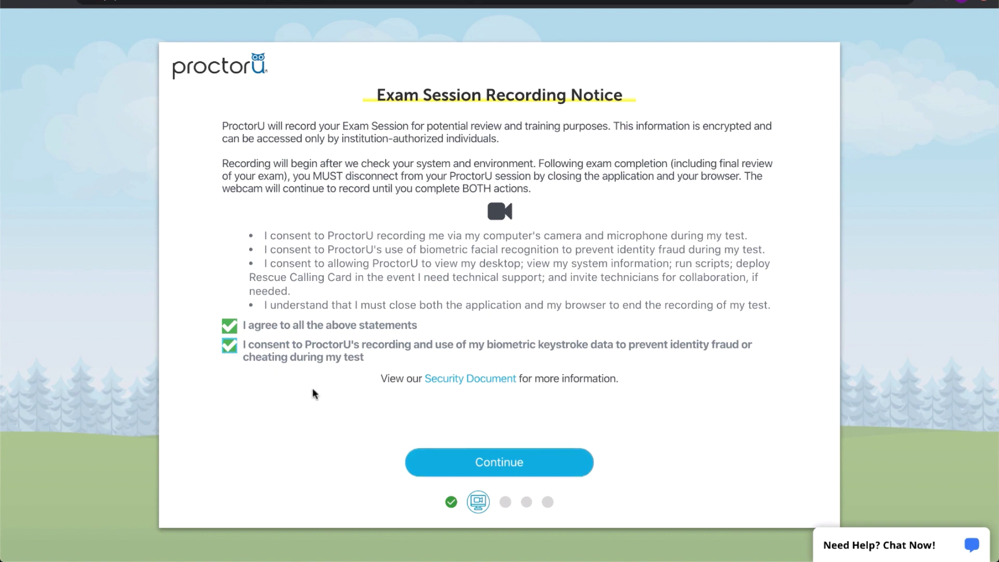
left_click(441, 458)
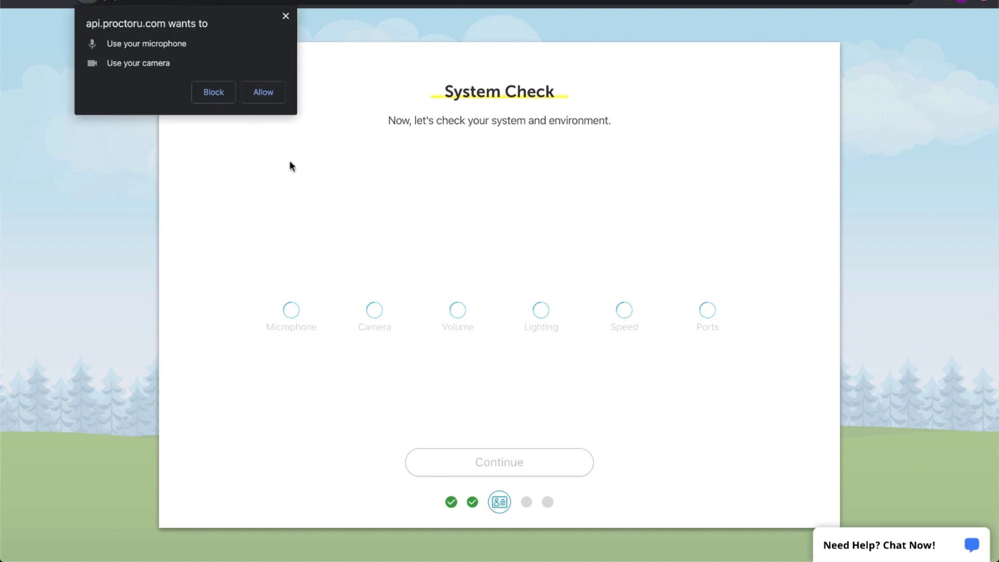
Allow camera and microphone access and share the entire screen with ProctorU.
left_click(263, 93)
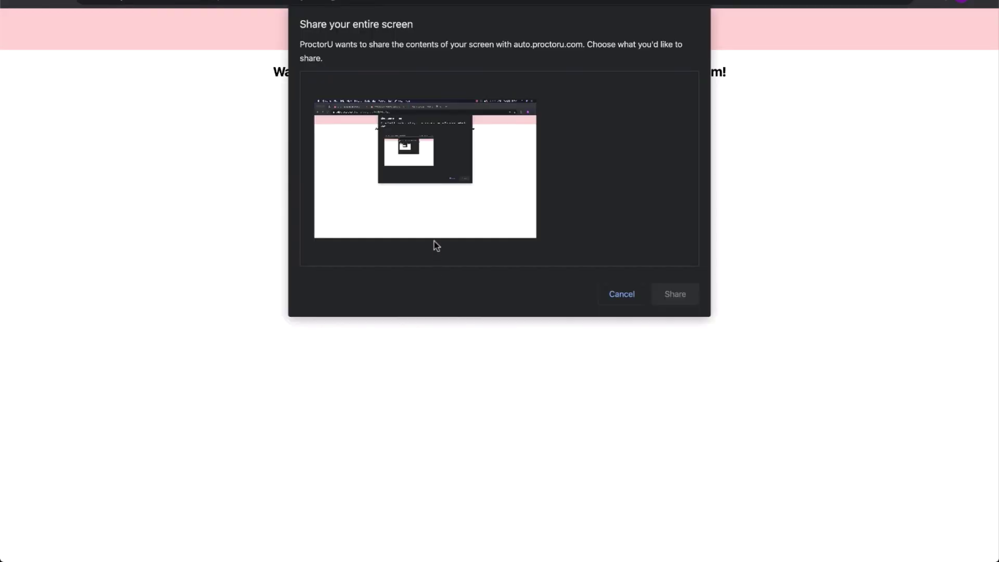
left_click(438, 171)
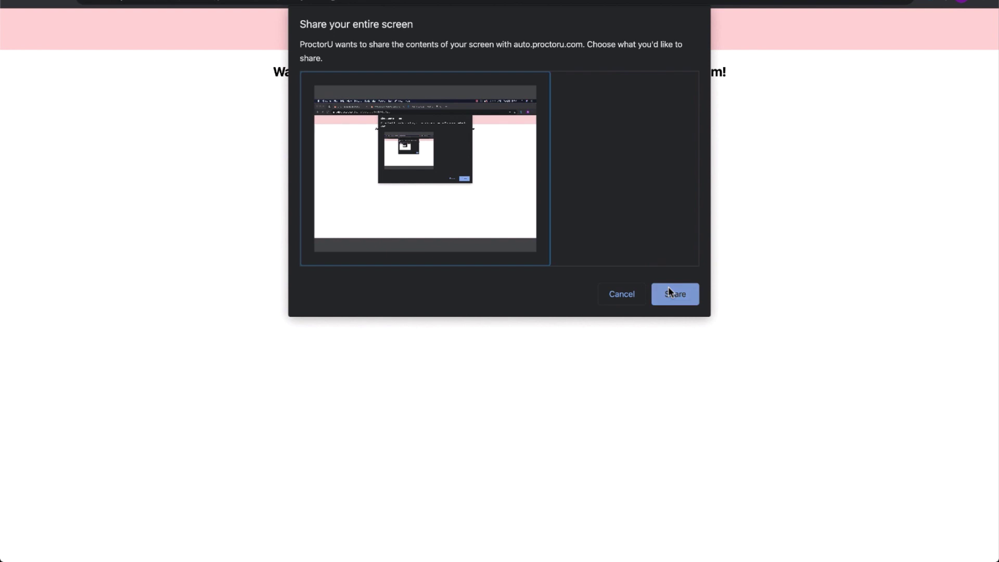
left_click(669, 292)
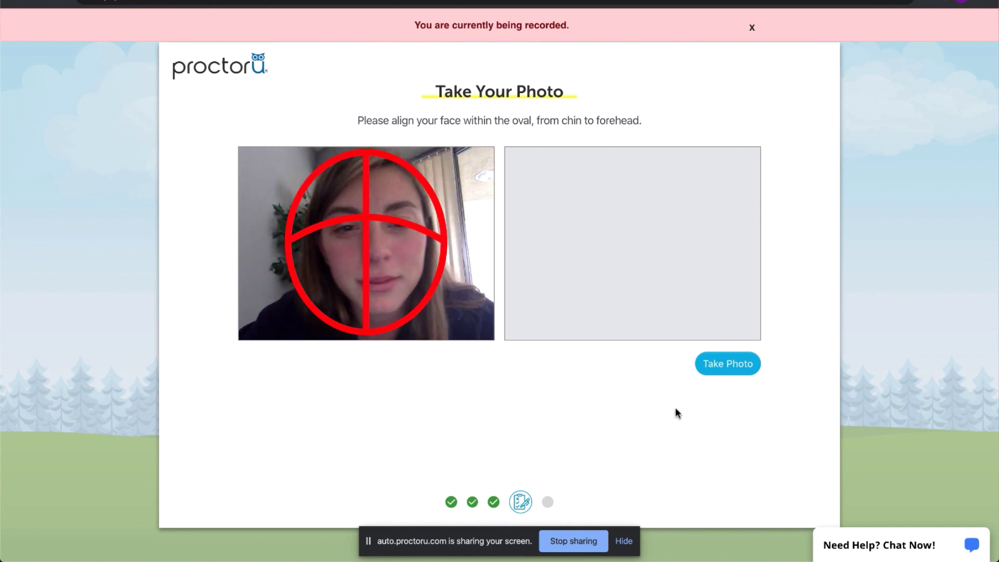
Take the identity photo, then type and submit the academic-honesty agreement passage for keystroke authentication.
left_click(738, 364)
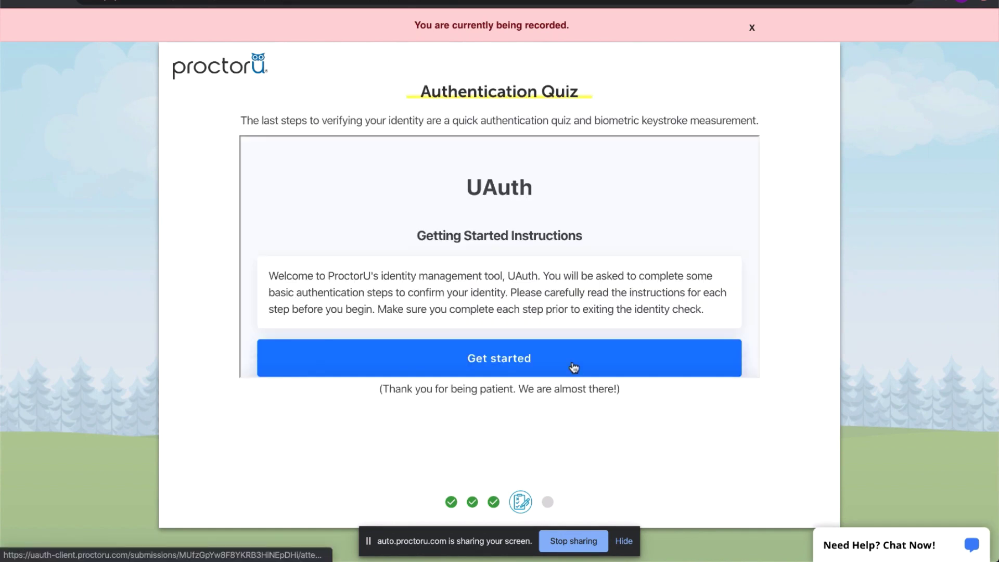
left_click(572, 361)
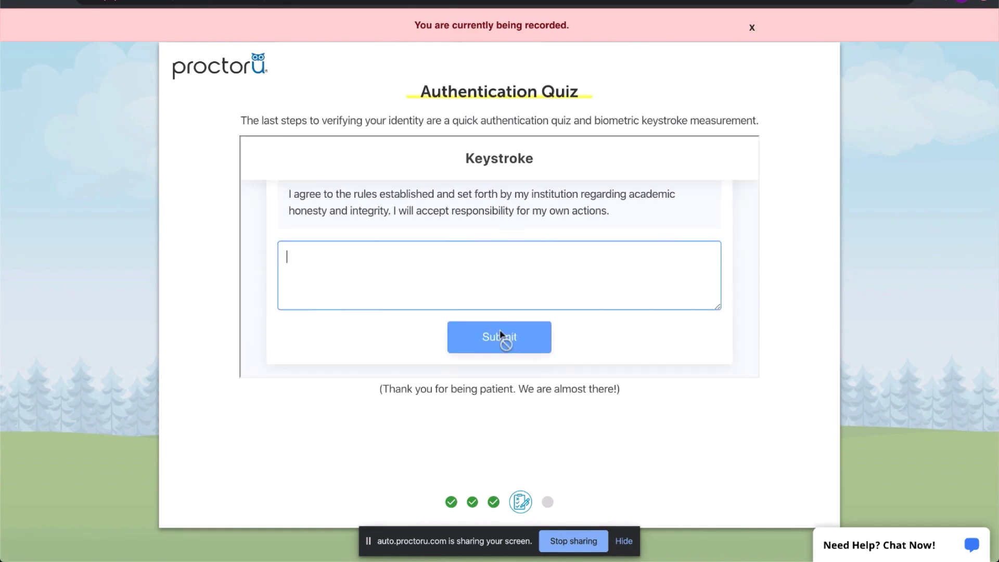
scroll(500, 330, "up", 1)
type("I agree to the rules established and set forth by my institution regarding academic honesty and integrity. I will accept responsibility for my own actions.")
scroll(500, 330, "down", 2)
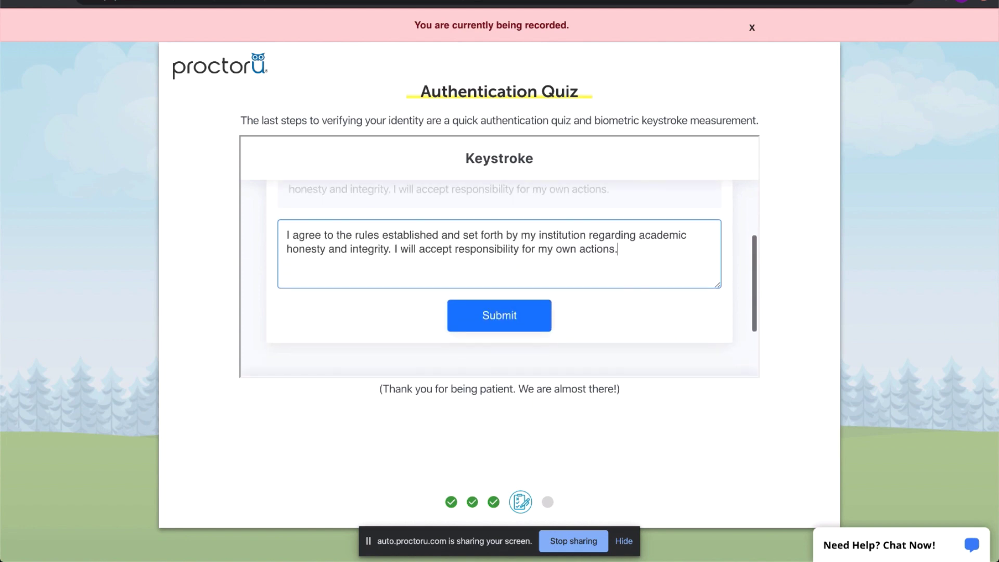
left_click(459, 328)
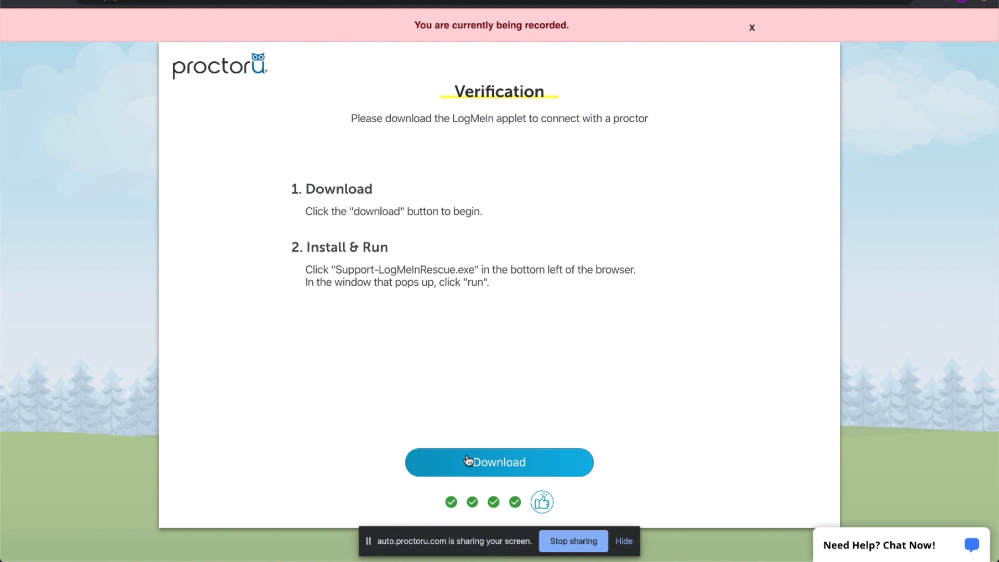
Download and open LMIRescue.zip, then grant the LogMeIn applet access to the computer.
left_click(467, 461)
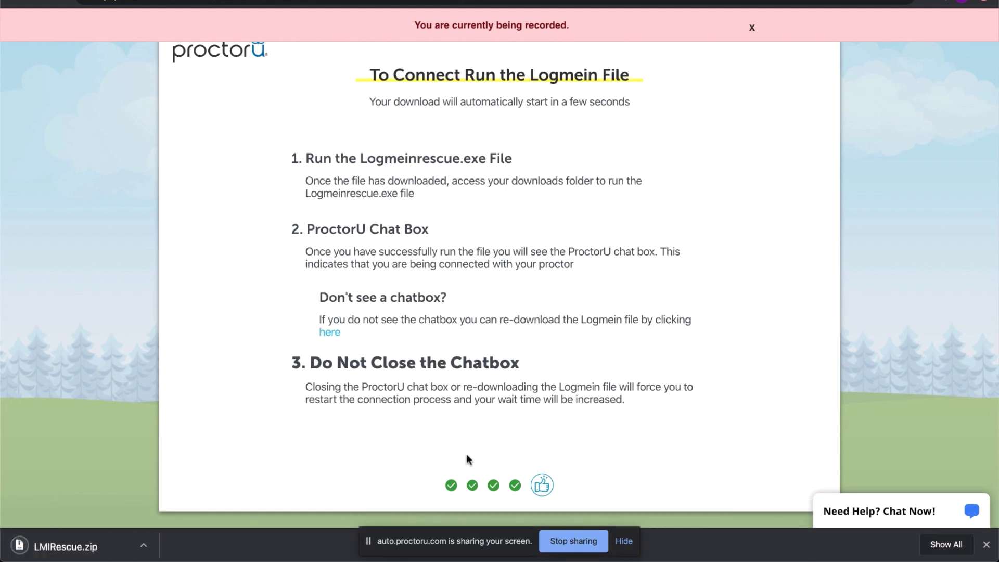
left_click(122, 544)
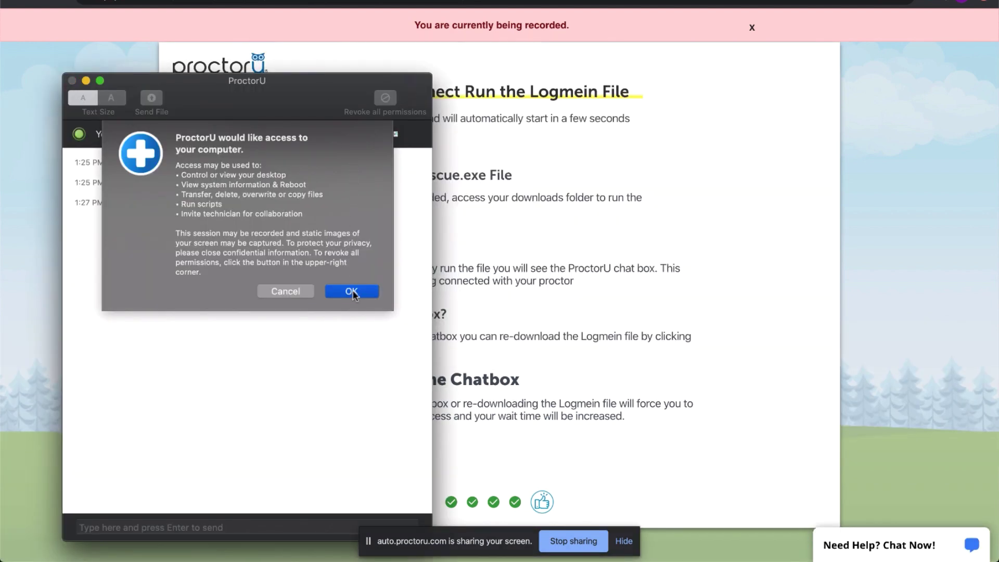
left_click(352, 290)
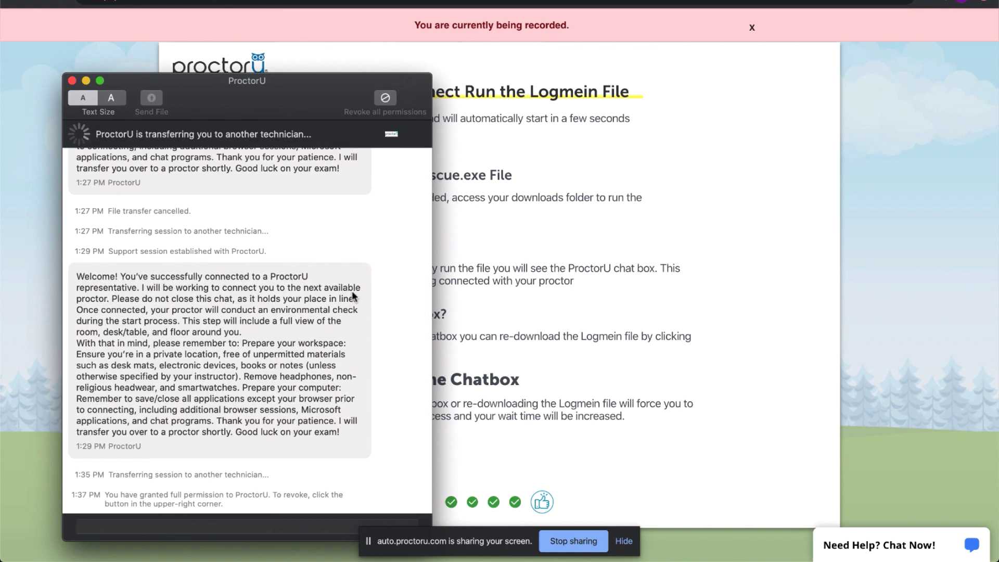